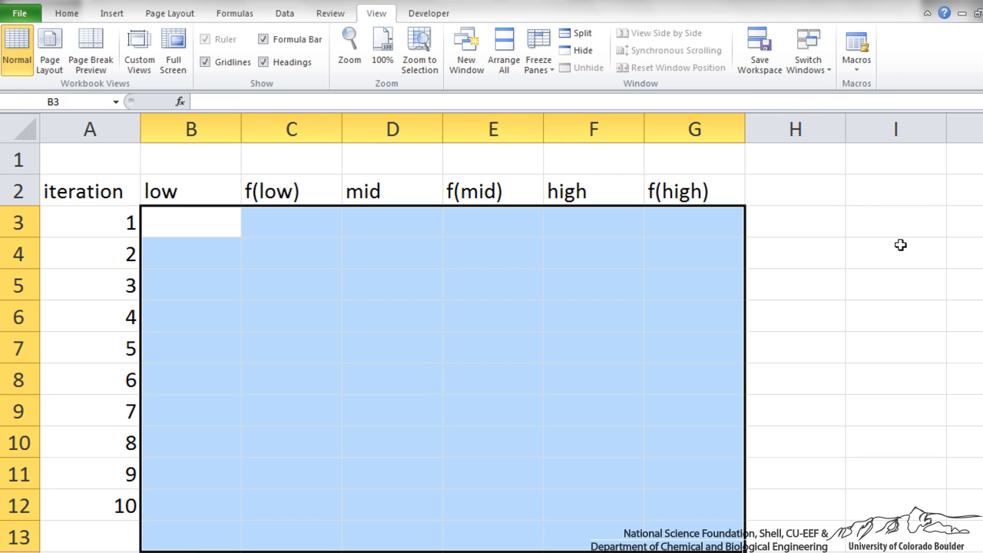
Step: Enter the first iteration's starting bounds: low value 0 in B3 and high value 2 in F3
{"action": "left_click", "coordinate": [475, 243]}
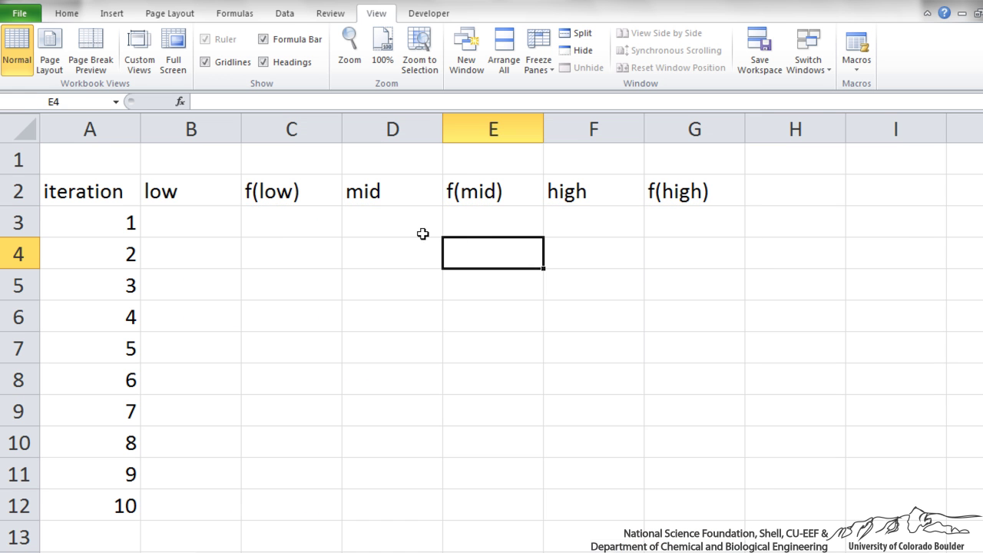
{"action": "left_click", "coordinate": [210, 196]}
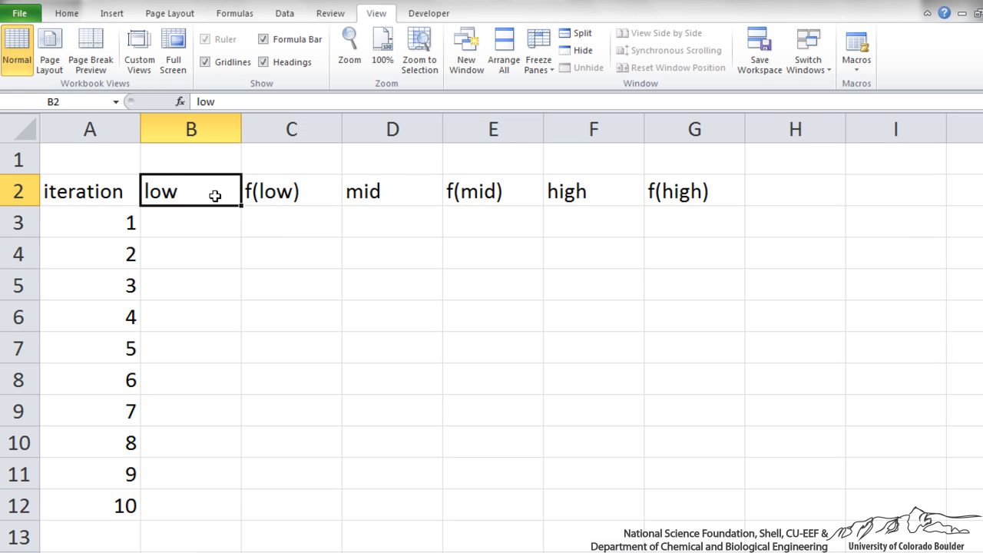
{"action": "left_click", "coordinate": [219, 223]}
{"action": "type", "text": "0"}
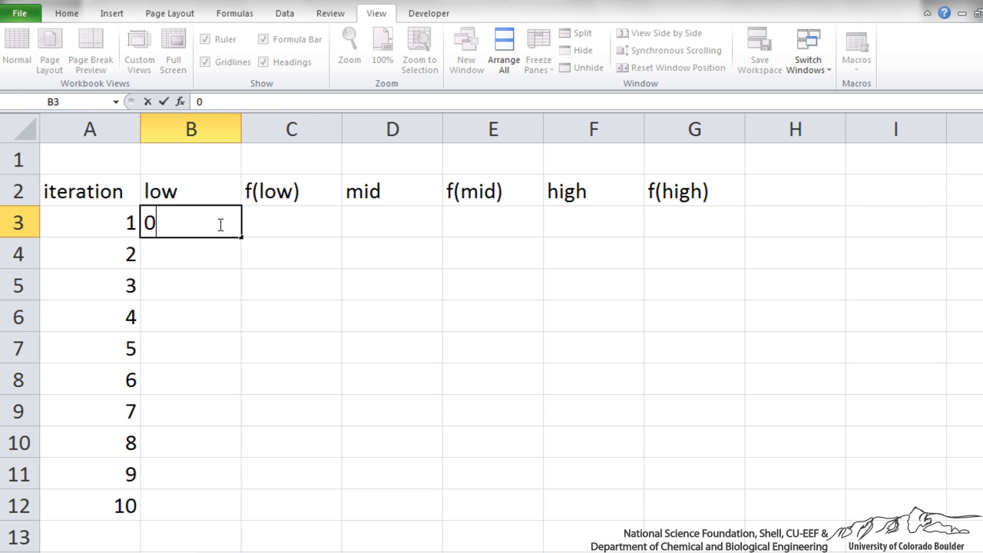
{"action": "key", "text": "Tab"}
{"action": "key", "text": "Tab"}
{"action": "key", "text": "Tab"}
{"action": "key", "text": "Tab"}
{"action": "type", "text": "2"}
{"action": "key", "text": "Return"}
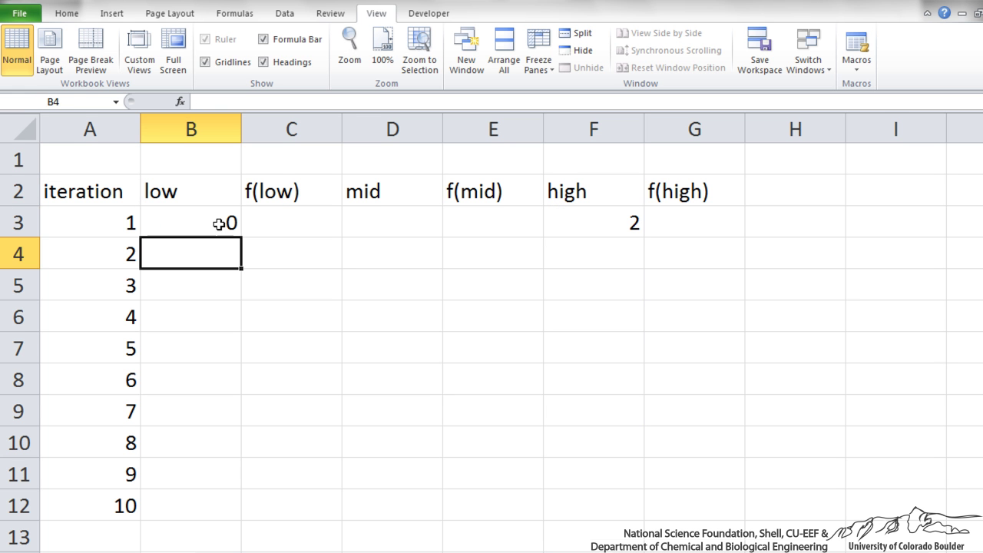
Step: Calculate the first iteration's midpoint in D3 by averaging the low and high values in B3 and F3
{"action": "key", "text": "Up"}
{"action": "key", "text": "Right"}
{"action": "key", "text": "Right"}
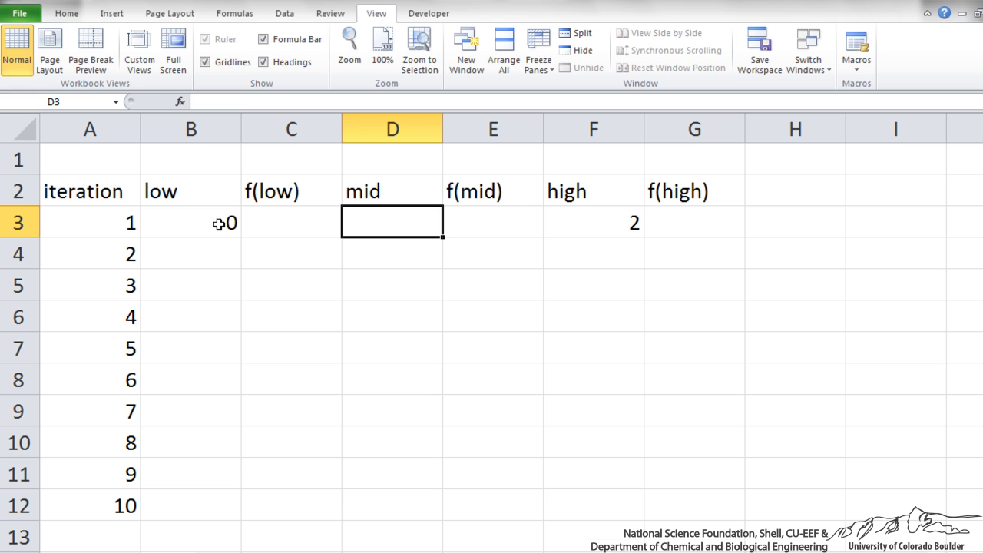
{"action": "type", "text": "=average("}
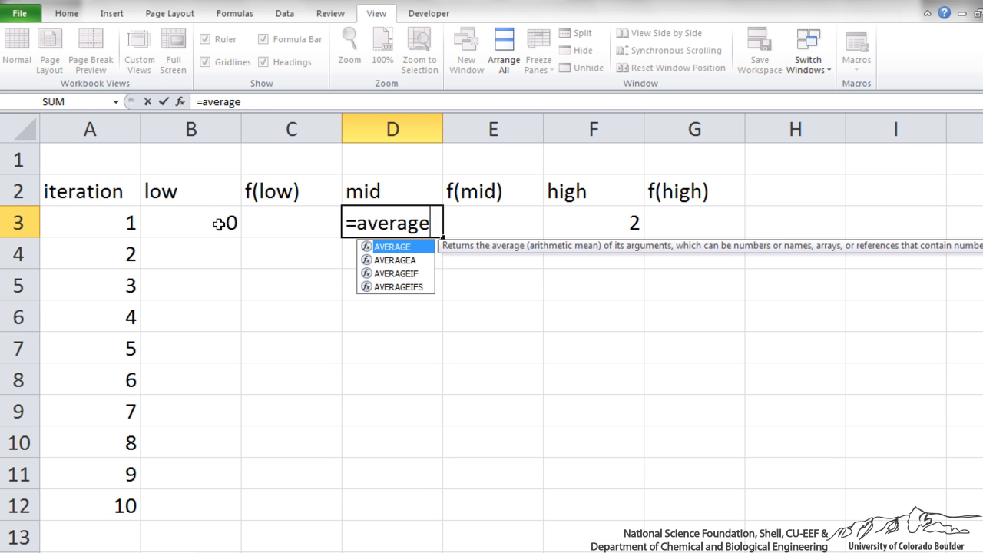
{"action": "left_click", "coordinate": [218, 224]}
{"action": "type", "text": ","}
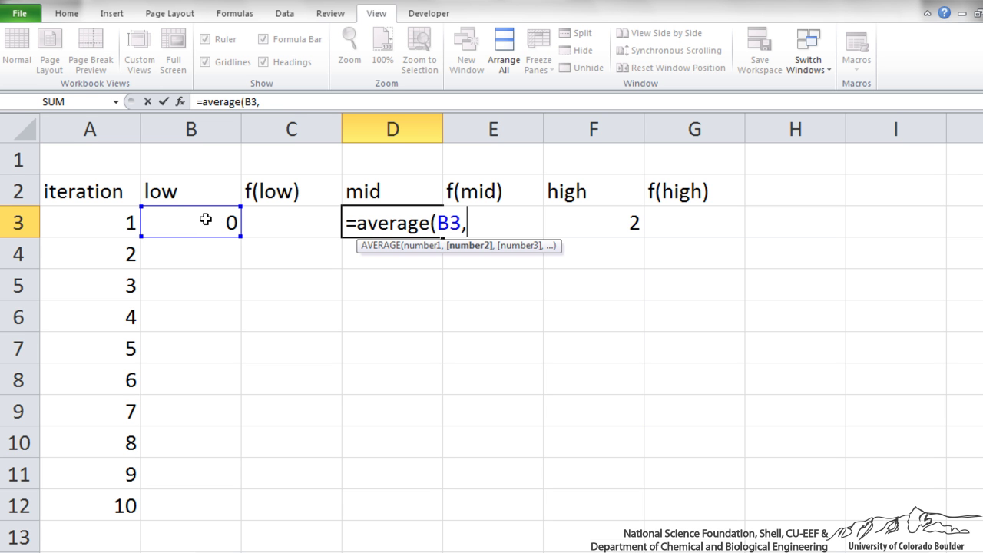
{"action": "left_click", "coordinate": [622, 211]}
{"action": "key", "text": "Return"}
Step: Enter the f(low) formula =B3*sin(B3)-1 in C3
{"action": "left_click", "coordinate": [309, 220]}
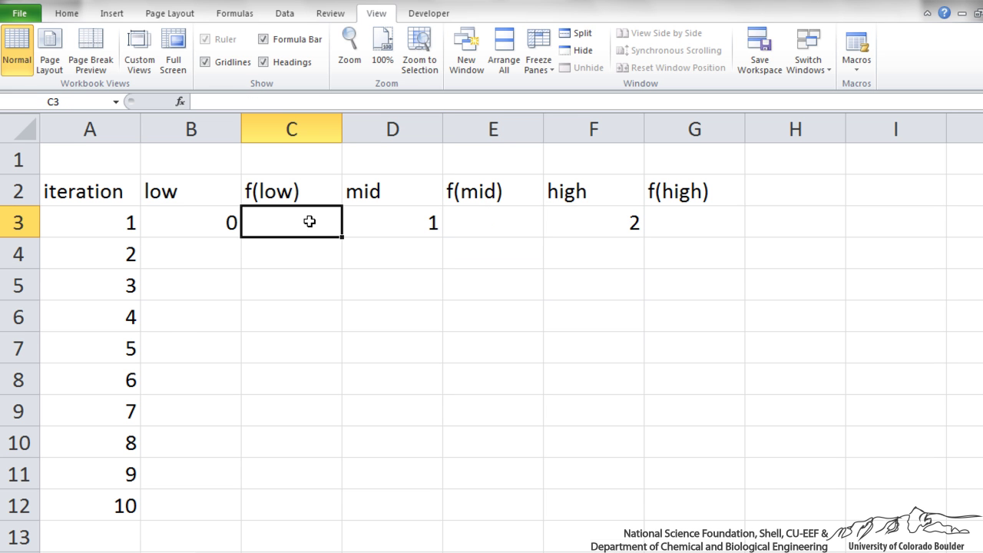
{"action": "type", "text": "="}
{"action": "left_click", "coordinate": [220, 223]}
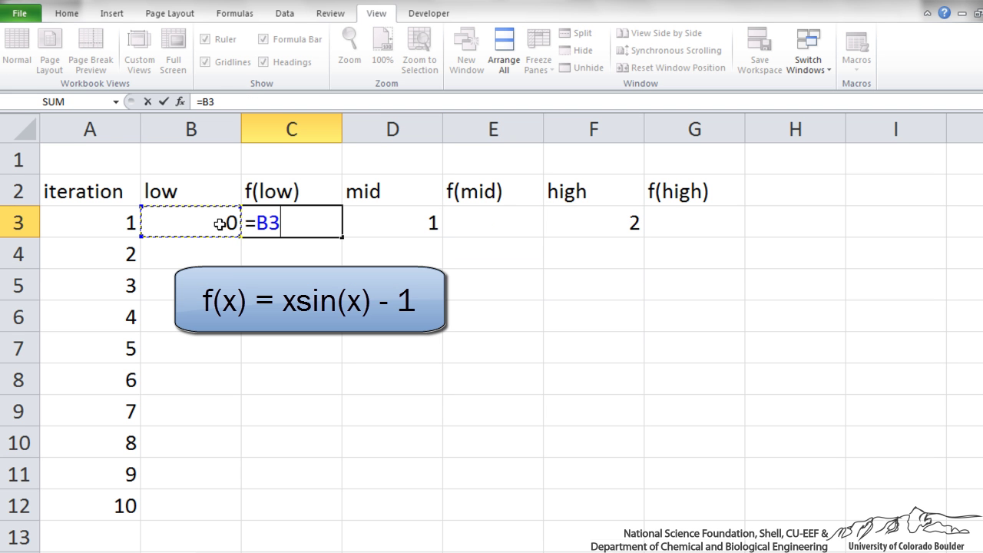
{"action": "type", "text": "*sin("}
{"action": "left_click", "coordinate": [220, 223]}
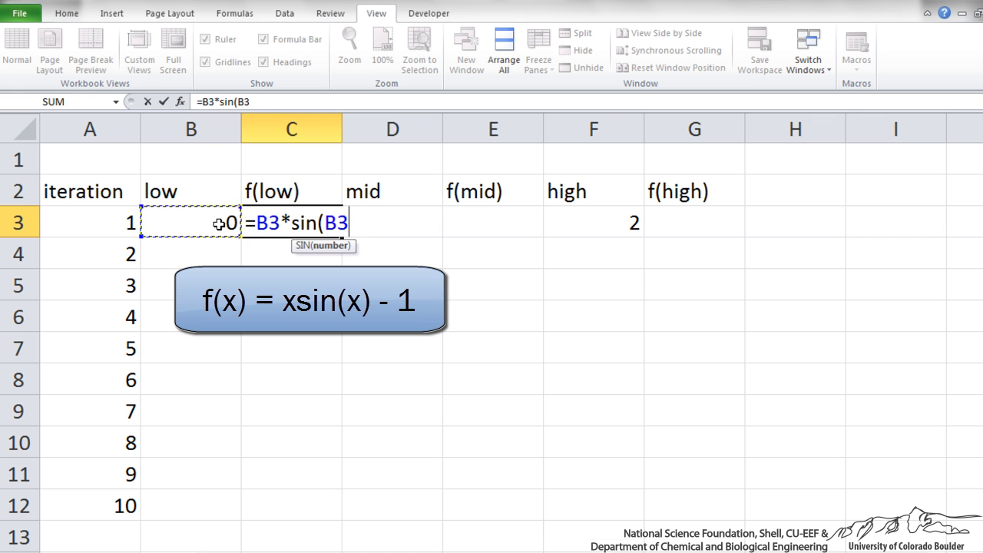
{"action": "type", "text": ")-1"}
{"action": "key", "text": "Return"}
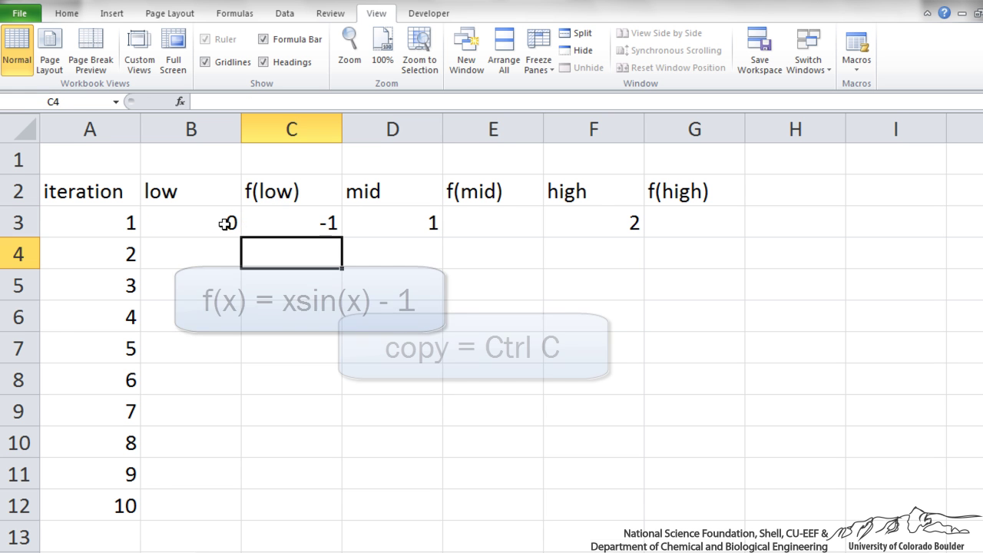
Step: Copy the f(low) formula from C3 into the f(mid) cell E3 and the f(high) cell G3
{"action": "left_click", "coordinate": [261, 225]}
{"action": "key", "text": "ctrl+c"}
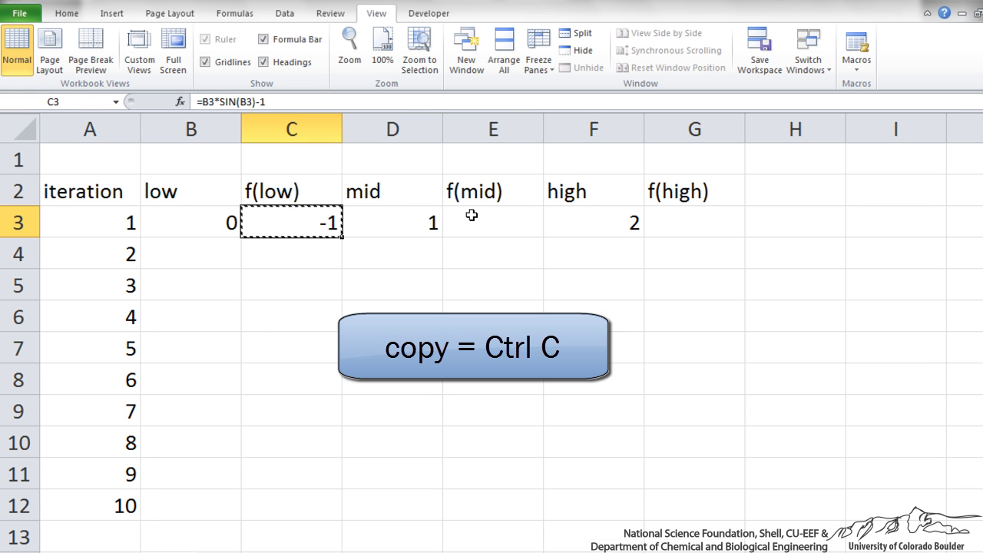
{"action": "left_click", "coordinate": [478, 221]}
{"action": "key", "text": "ctrl+v"}
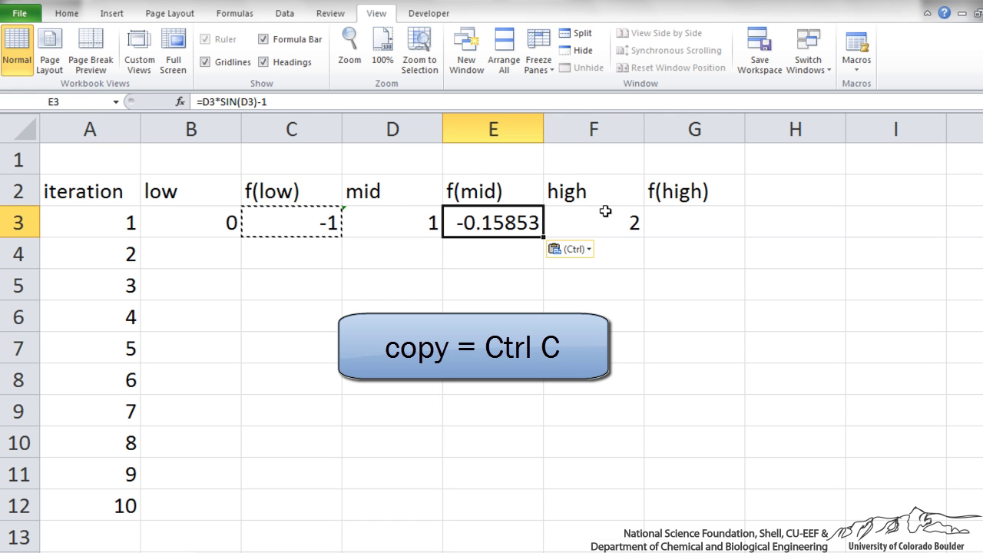
{"action": "left_click", "coordinate": [665, 220]}
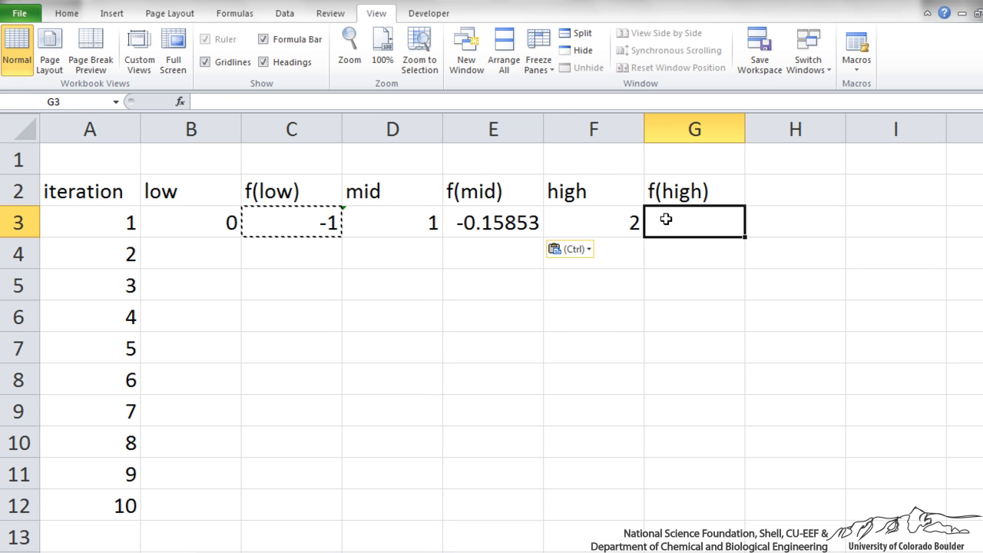
{"action": "key", "text": "ctrl+v"}
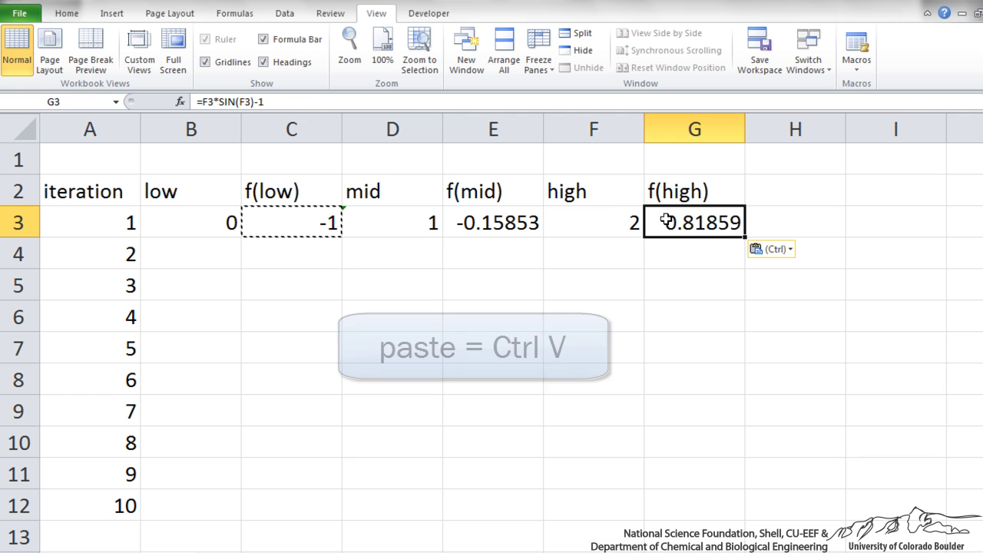
Step: Inspect the first iteration's mid, high, f(mid) and f(high) cells
{"action": "left_click", "coordinate": [224, 255]}
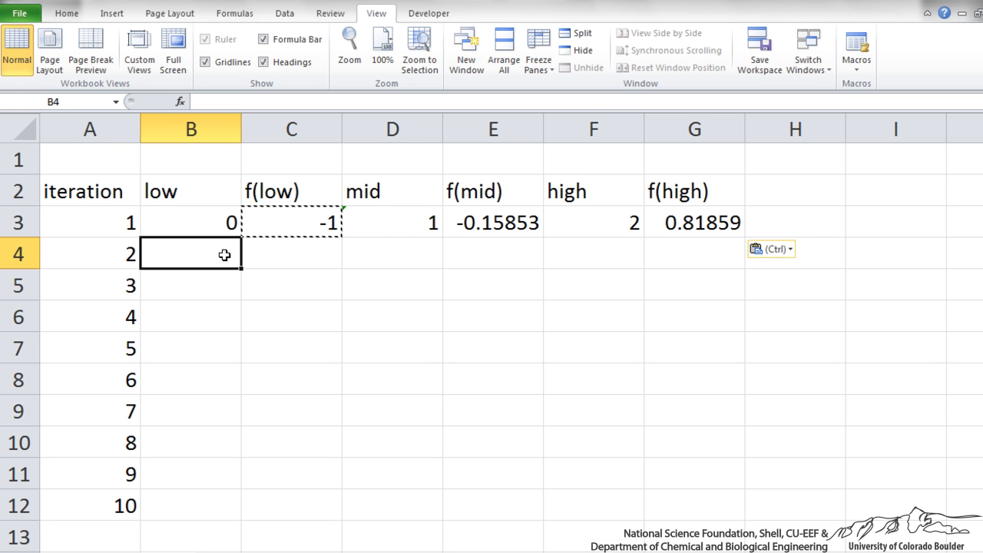
{"action": "left_click", "coordinate": [429, 223]}
{"action": "left_click", "coordinate": [593, 229]}
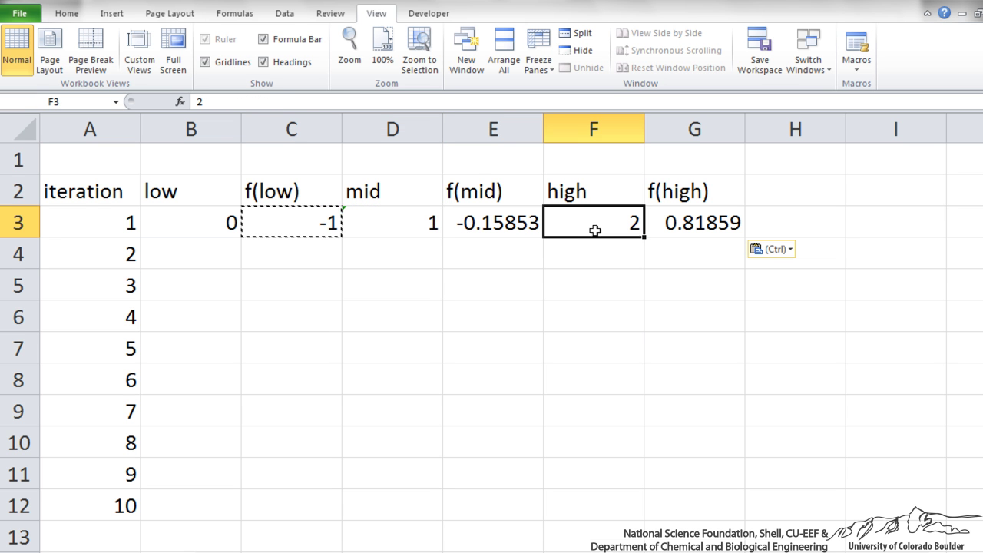
{"action": "left_click", "coordinate": [515, 228]}
{"action": "left_click", "coordinate": [665, 226]}
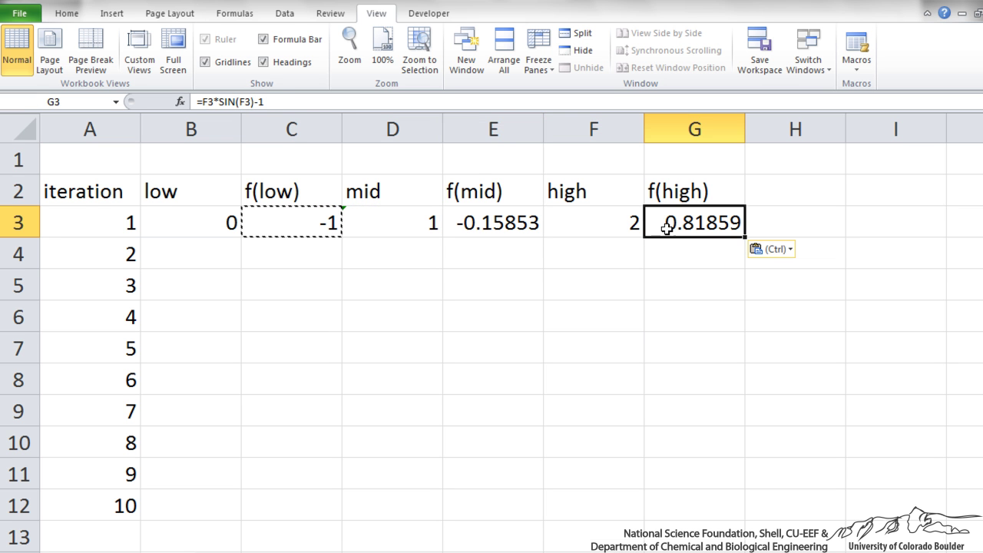
{"action": "left_click", "coordinate": [528, 223]}
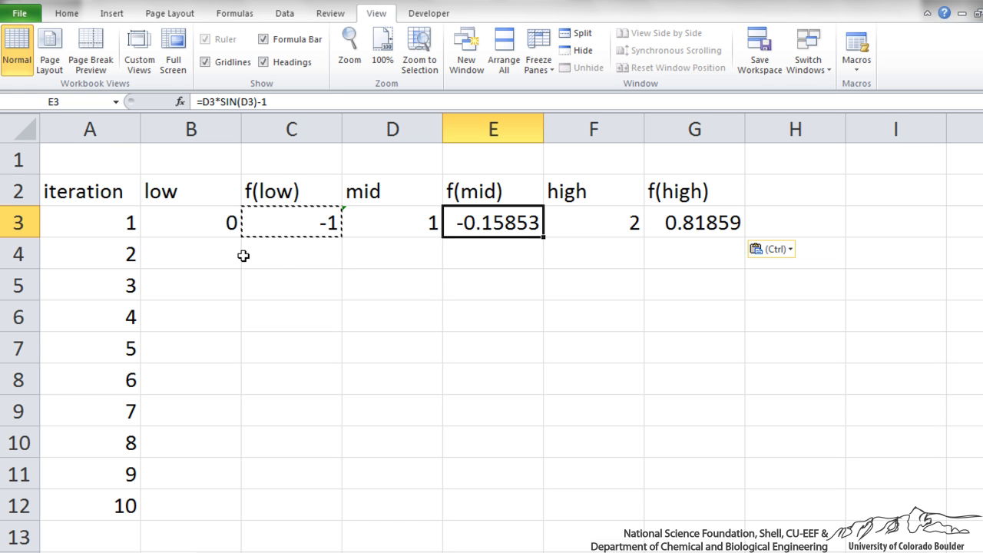
Step: Enter the second iteration's low formula =if(C3*E3<0,B3,D3) in B4
{"action": "left_click", "coordinate": [219, 254]}
{"action": "type", "text": "=if"}
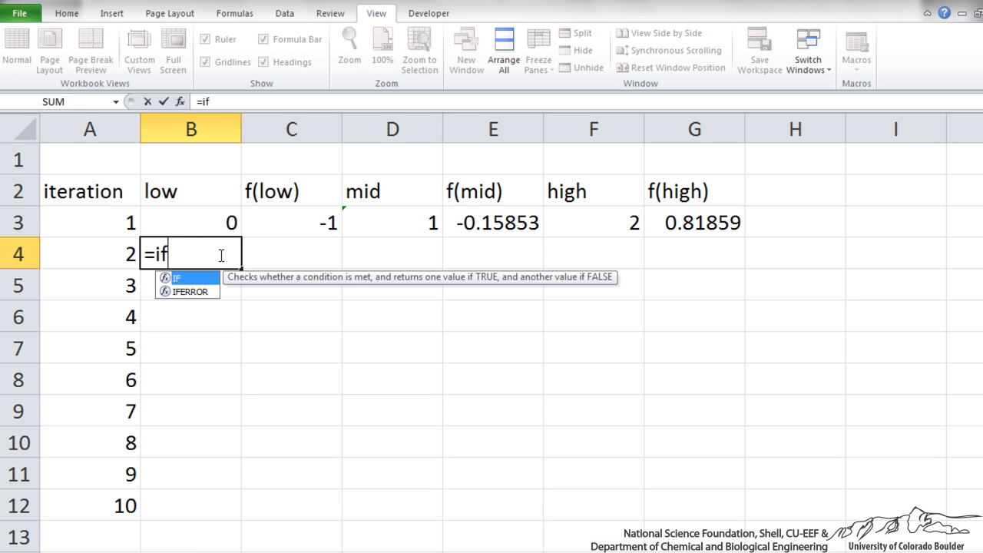
{"action": "type", "text": "("}
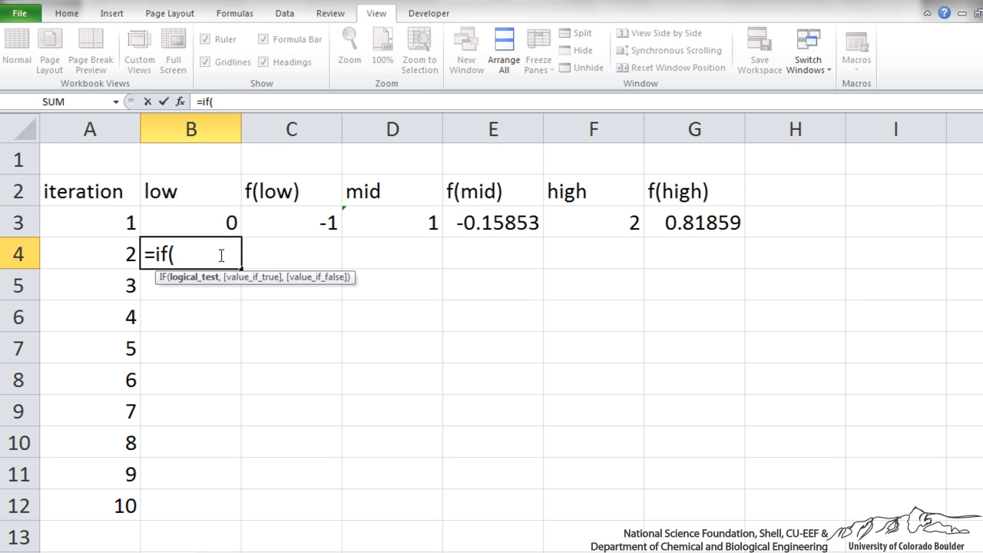
{"action": "left_click", "coordinate": [282, 230]}
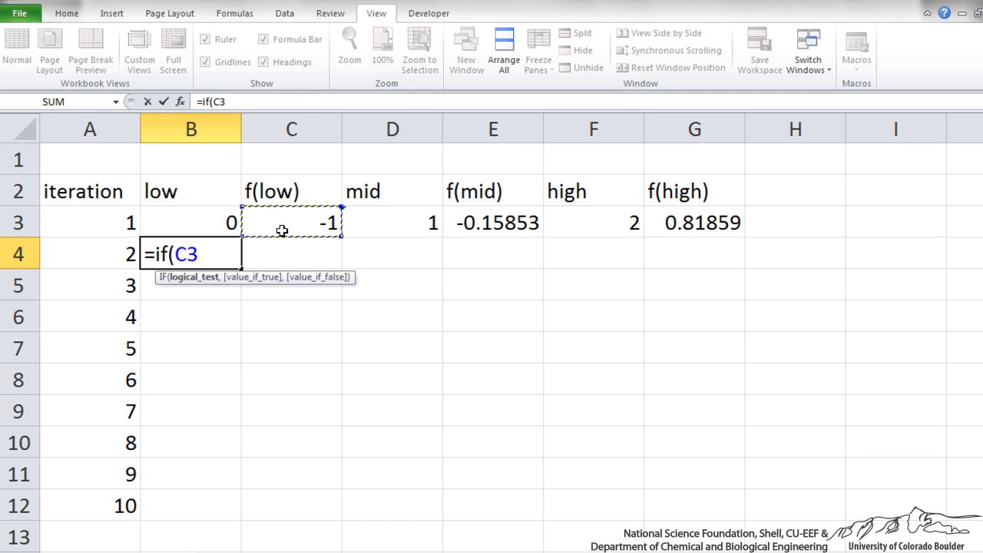
{"action": "type", "text": "*"}
{"action": "left_click", "coordinate": [475, 230]}
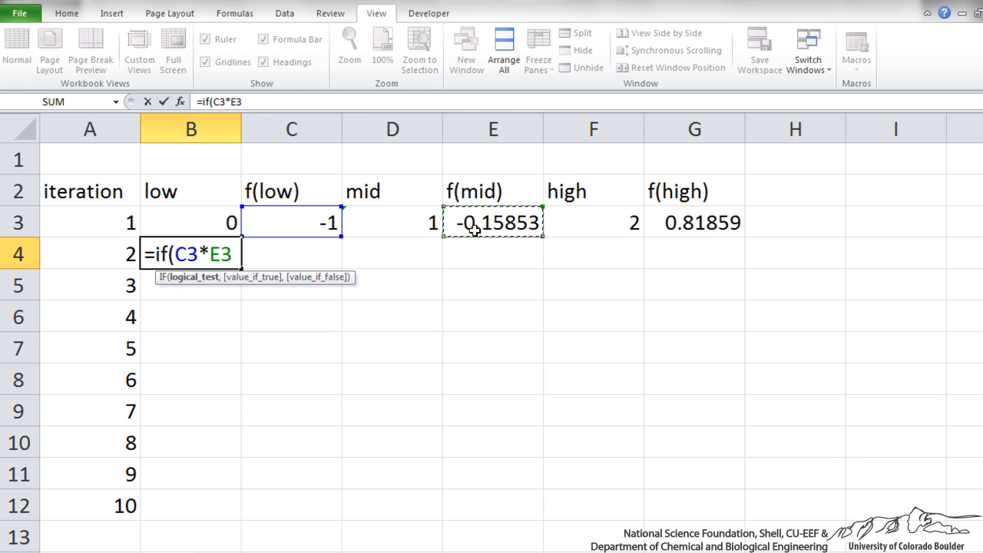
{"action": "type", "text": "<0"}
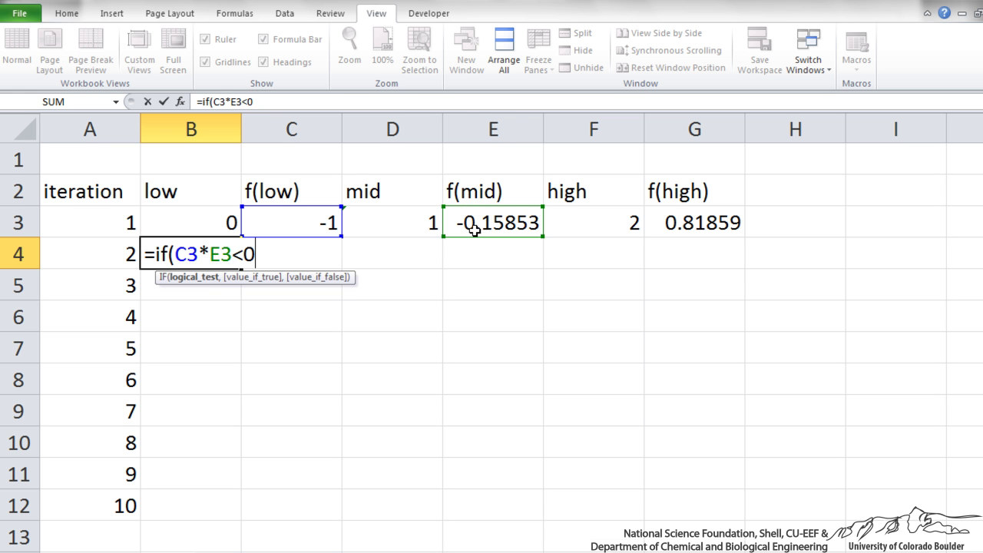
{"action": "type", "text": ","}
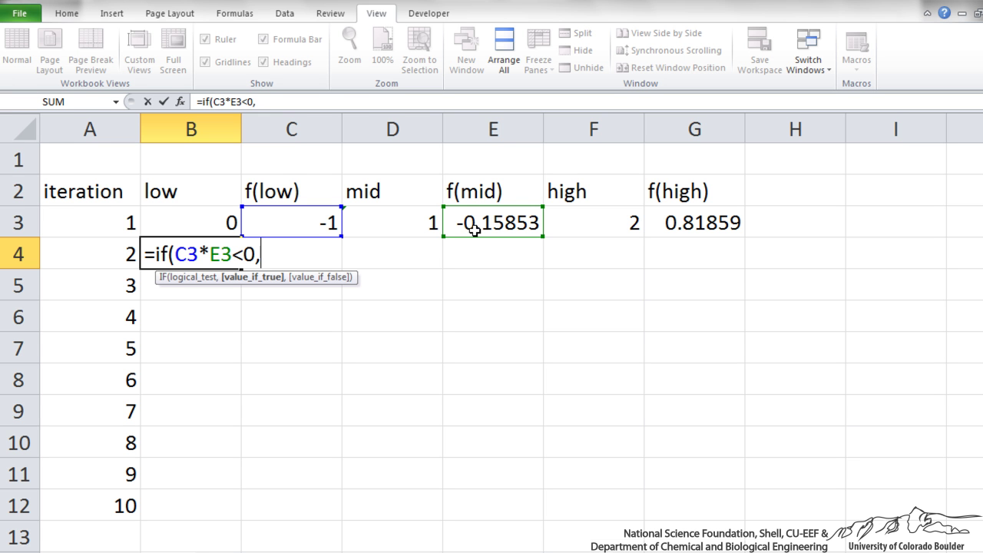
{"action": "left_click", "coordinate": [212, 225]}
{"action": "type", "text": ","}
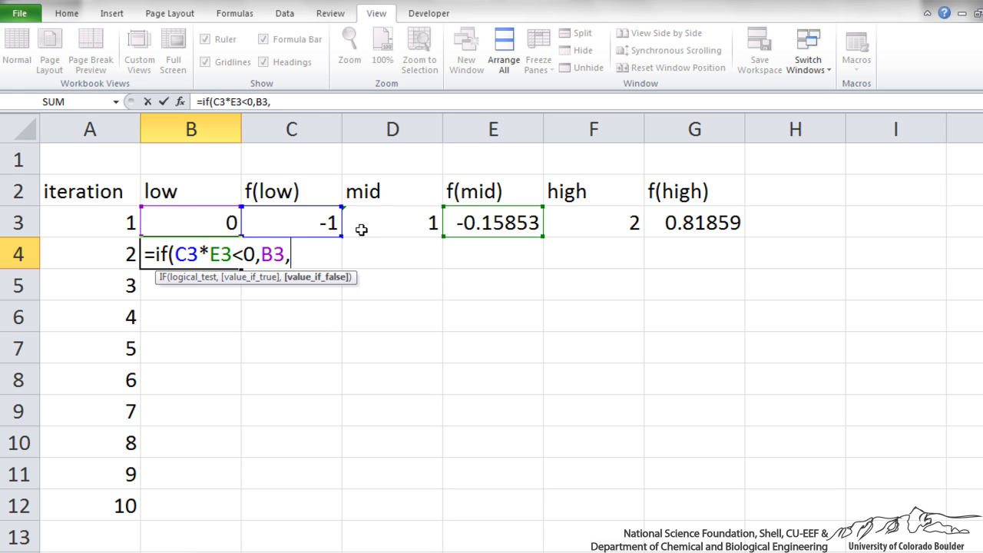
{"action": "left_click", "coordinate": [366, 228]}
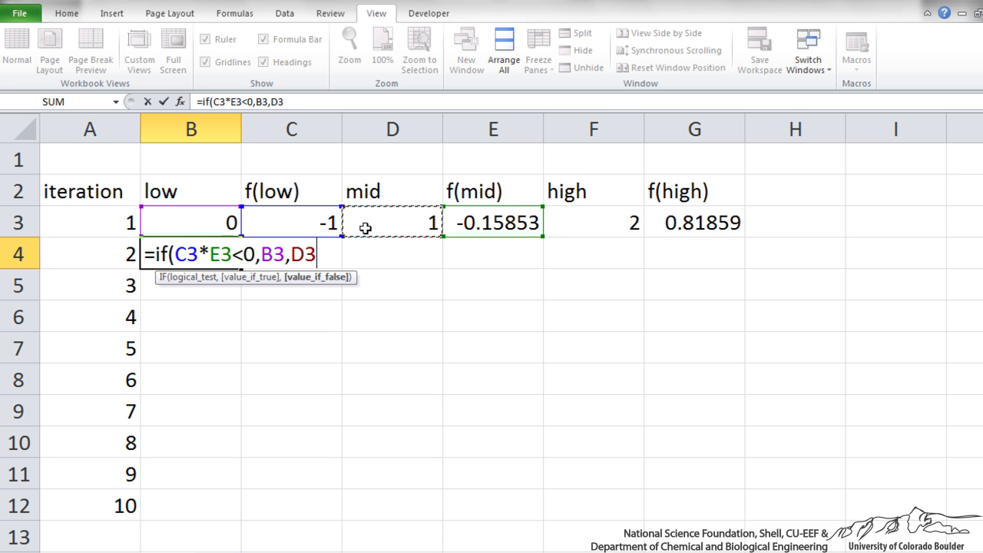
{"action": "type", "text": ")"}
{"action": "key", "text": "ctrl+Return"}
Step: Enter the second iteration's high formula =if(C3*E3<0,D3,F3) in F4
{"action": "key", "text": "Right"}
{"action": "key", "text": "Right"}
{"action": "key", "text": "Right"}
{"action": "key", "text": "Right"}
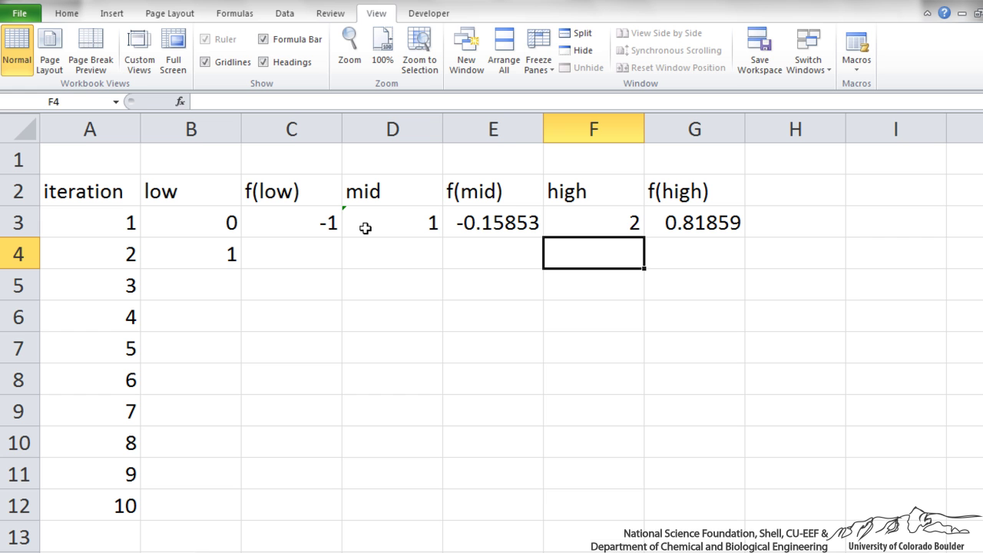
{"action": "type", "text": "=if("}
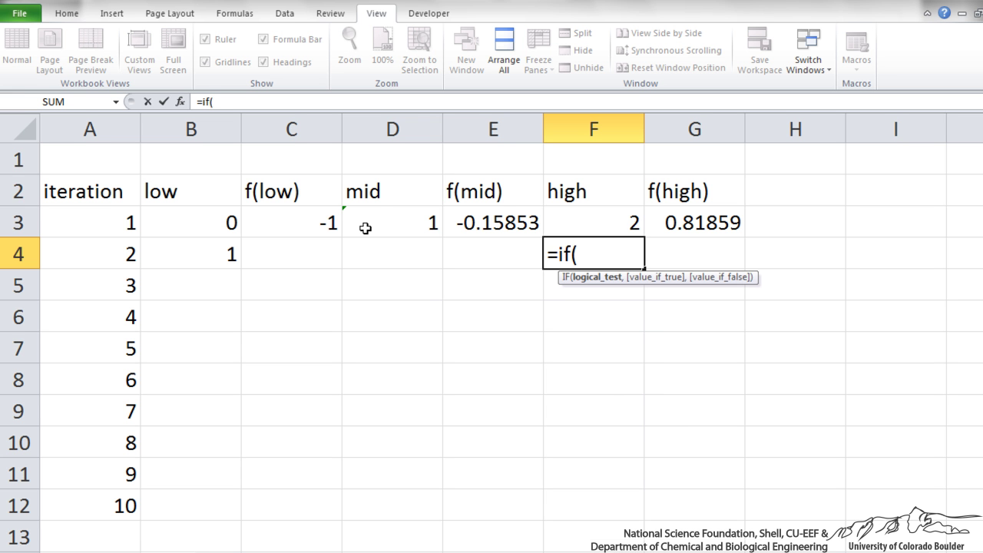
{"action": "left_click", "coordinate": [328, 222]}
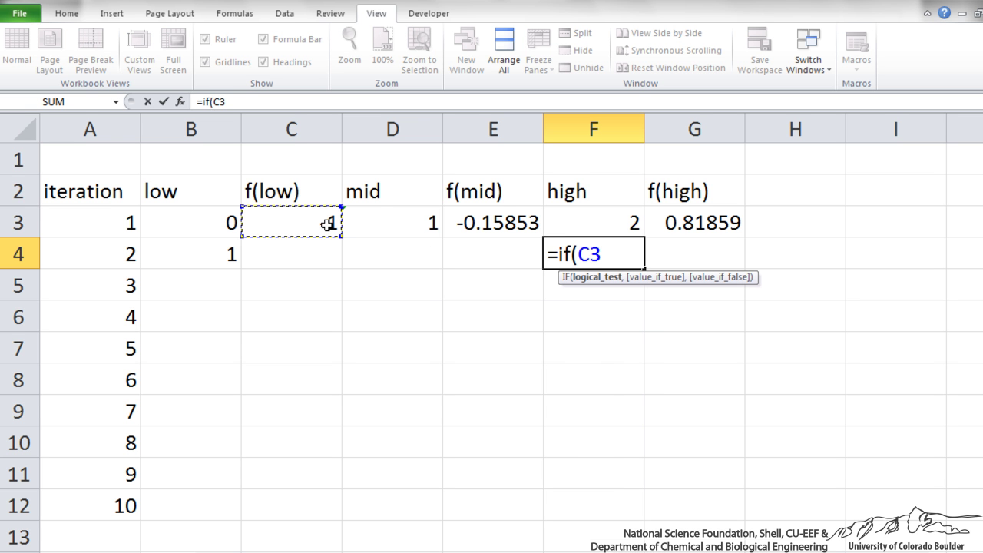
{"action": "type", "text": "*"}
{"action": "left_click", "coordinate": [459, 225]}
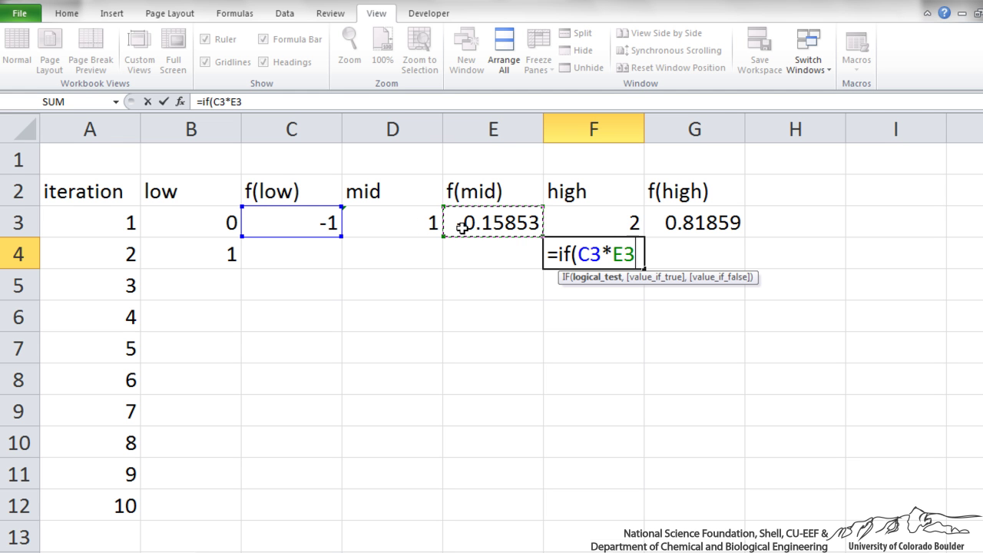
{"action": "type", "text": "<0,"}
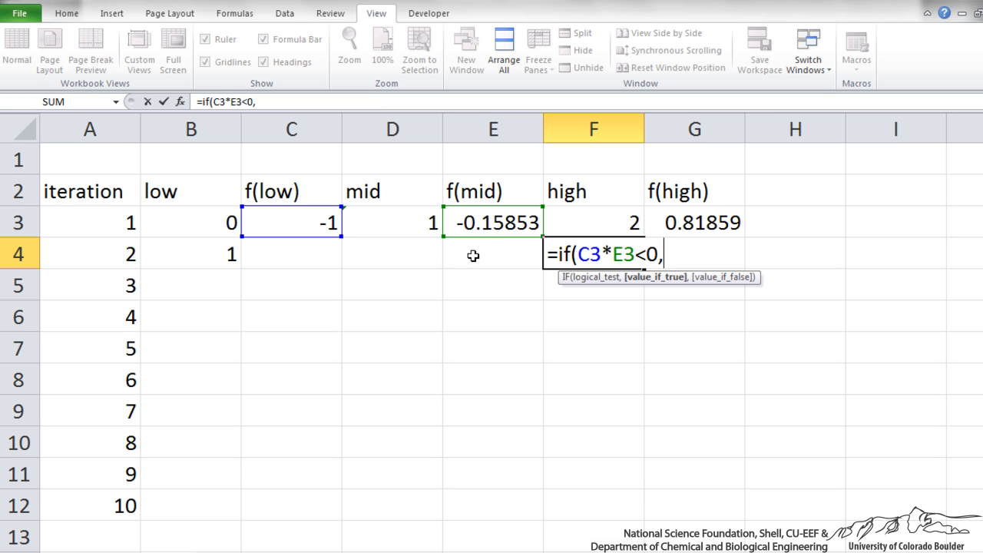
{"action": "left_click", "coordinate": [415, 225]}
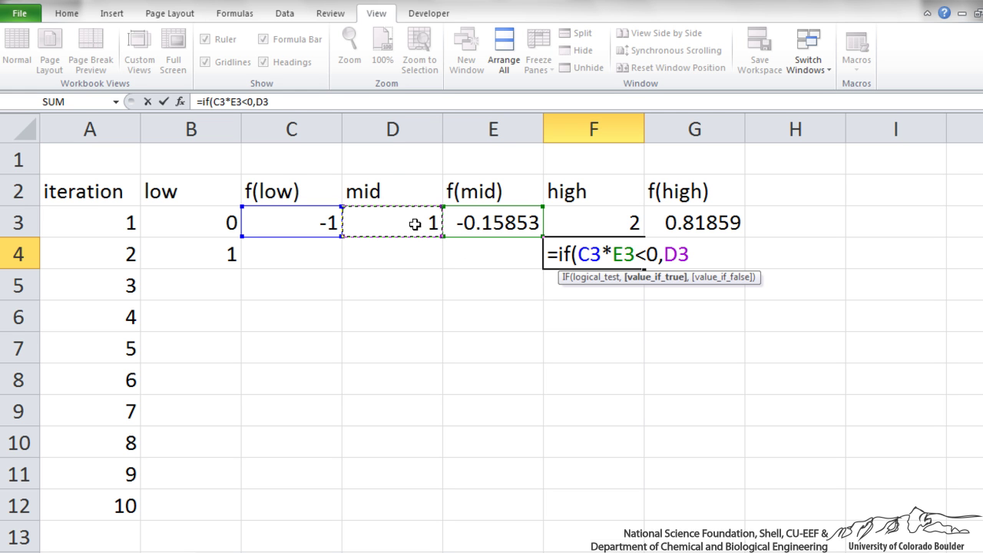
{"action": "type", "text": ","}
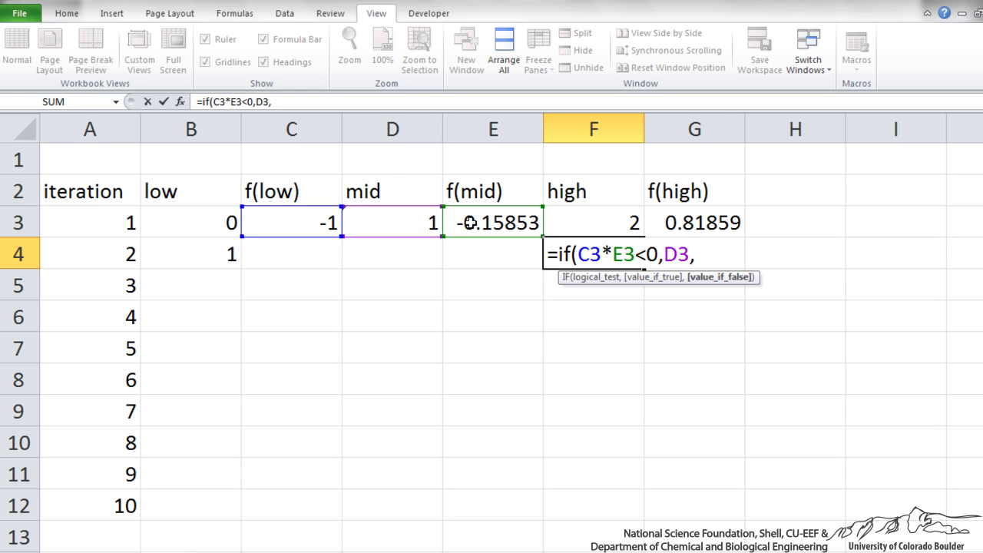
{"action": "left_click", "coordinate": [565, 222]}
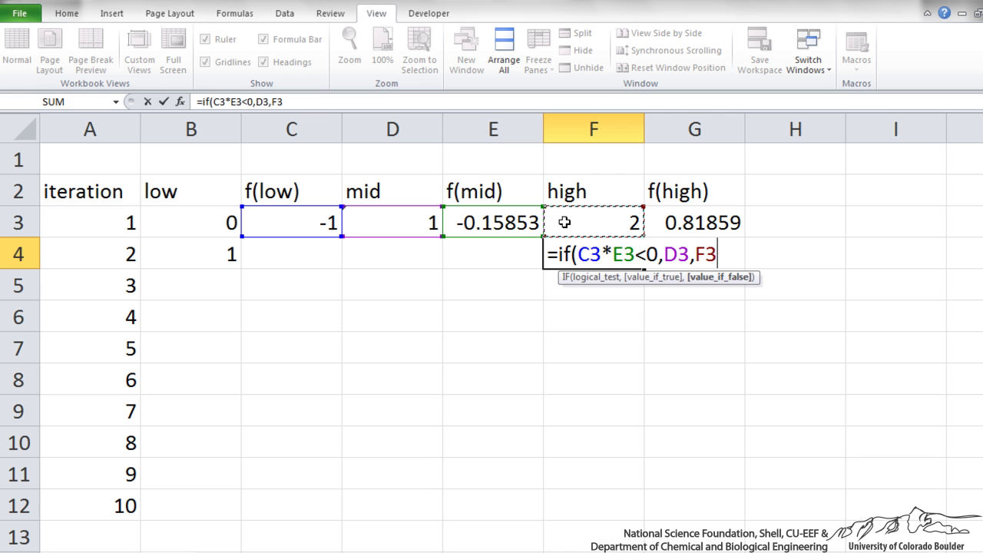
{"action": "type", "text": ")"}
{"action": "key", "text": "Return"}
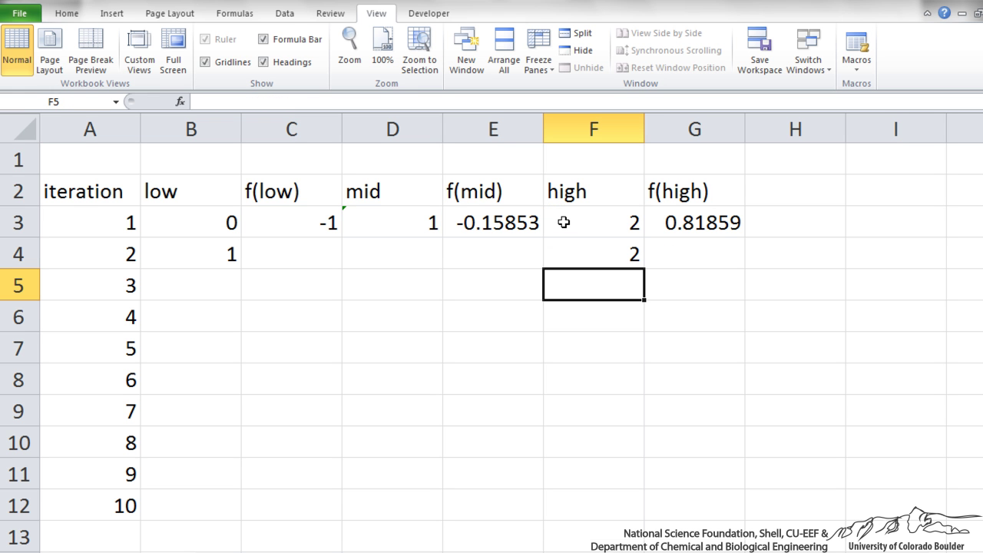
Step: Fill the mid, f(low) and f(mid) formulas from D3, C3 and E3 down one row into the second iteration
{"action": "key", "text": "Up"}
{"action": "key", "text": "Left"}
{"action": "key", "text": "Left"}
{"action": "left_click", "coordinate": [427, 225]}
{"action": "left_click_drag", "start_coordinate": [438, 235], "coordinate": [436, 257]}
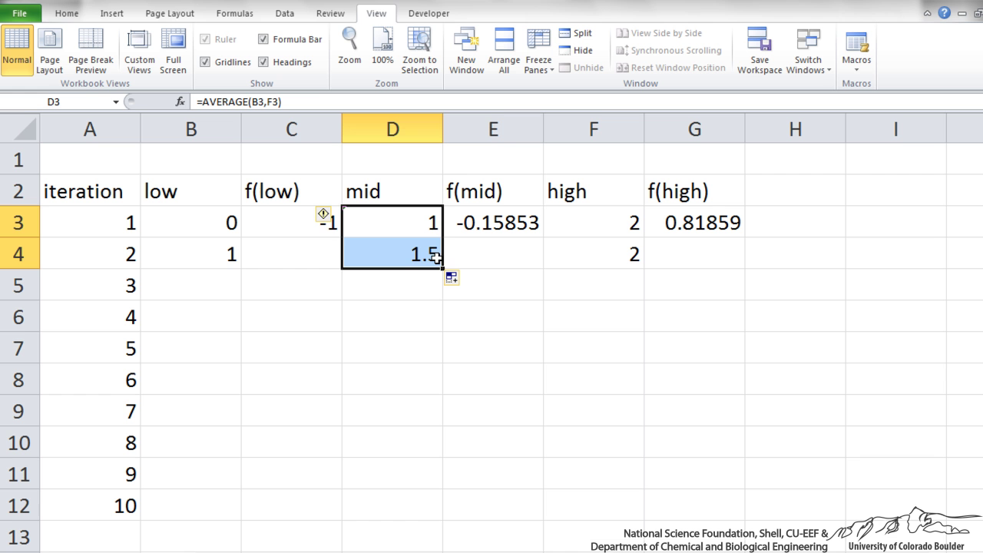
{"action": "left_click", "coordinate": [329, 228]}
{"action": "left_click_drag", "start_coordinate": [342, 239], "coordinate": [336, 260]}
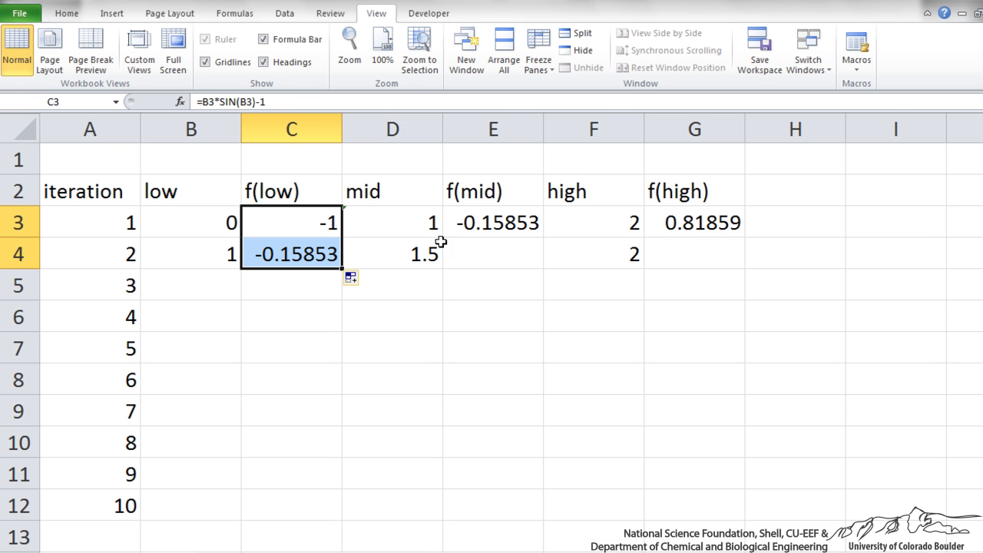
{"action": "left_click", "coordinate": [465, 236]}
{"action": "left_click_drag", "start_coordinate": [539, 237], "coordinate": [542, 259]}
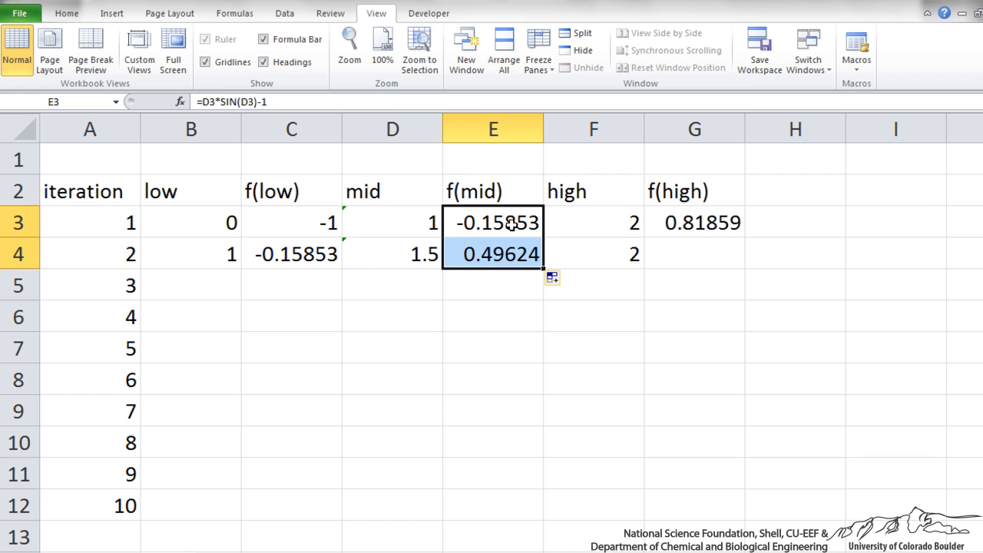
Step: Review the first iteration's f(mid), mid and high cells and the second iteration's low and high formulas
{"action": "left_click", "coordinate": [497, 221]}
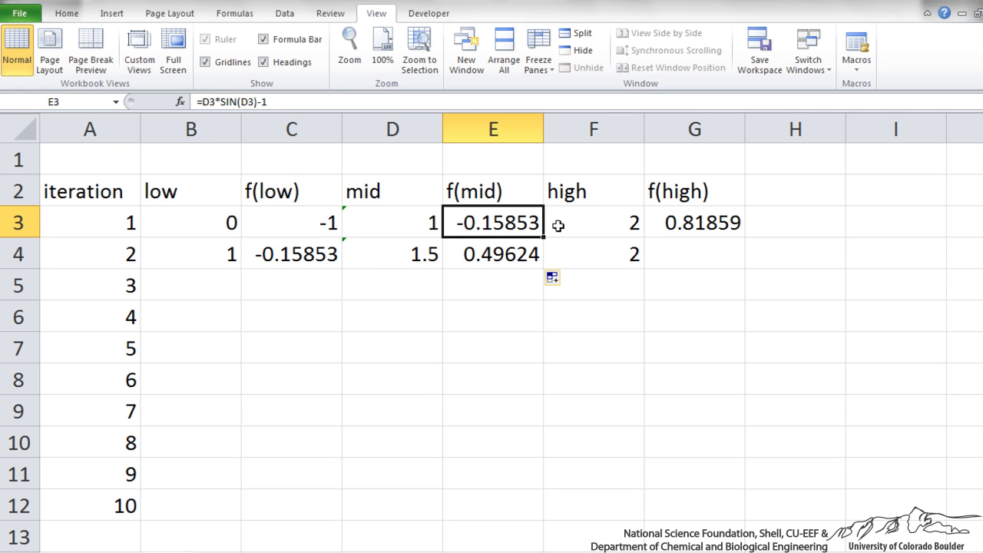
{"action": "left_click", "coordinate": [415, 223]}
{"action": "left_click", "coordinate": [554, 226]}
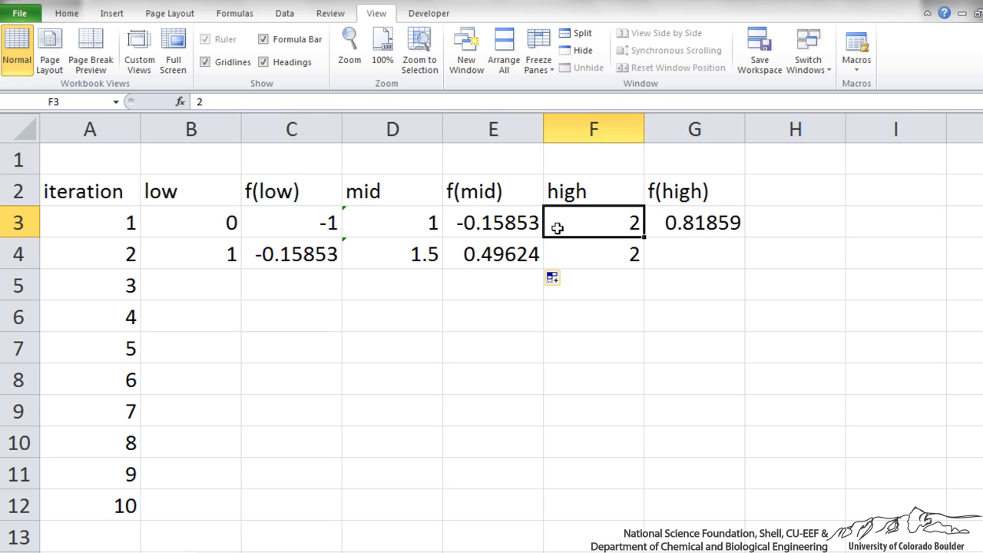
{"action": "left_click", "coordinate": [212, 261]}
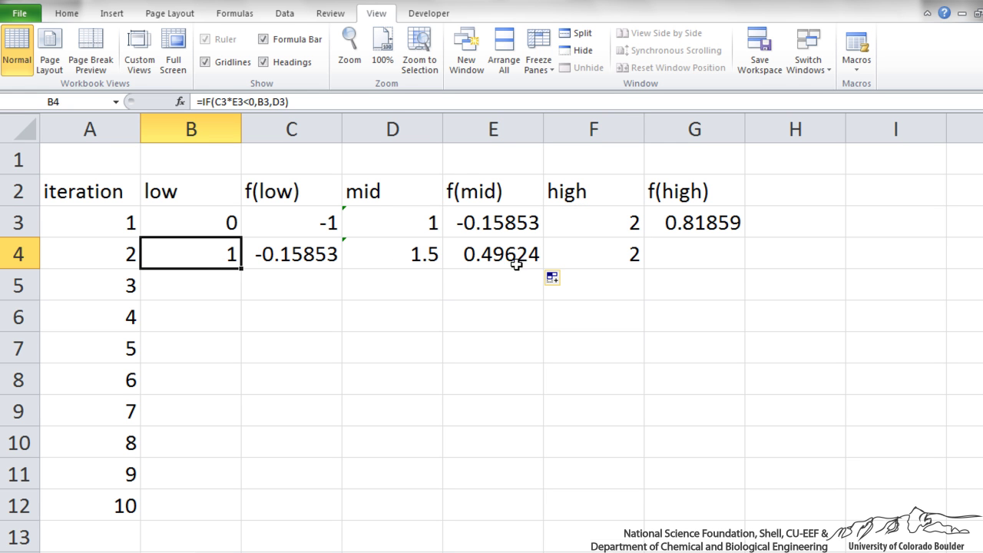
{"action": "left_click", "coordinate": [581, 256]}
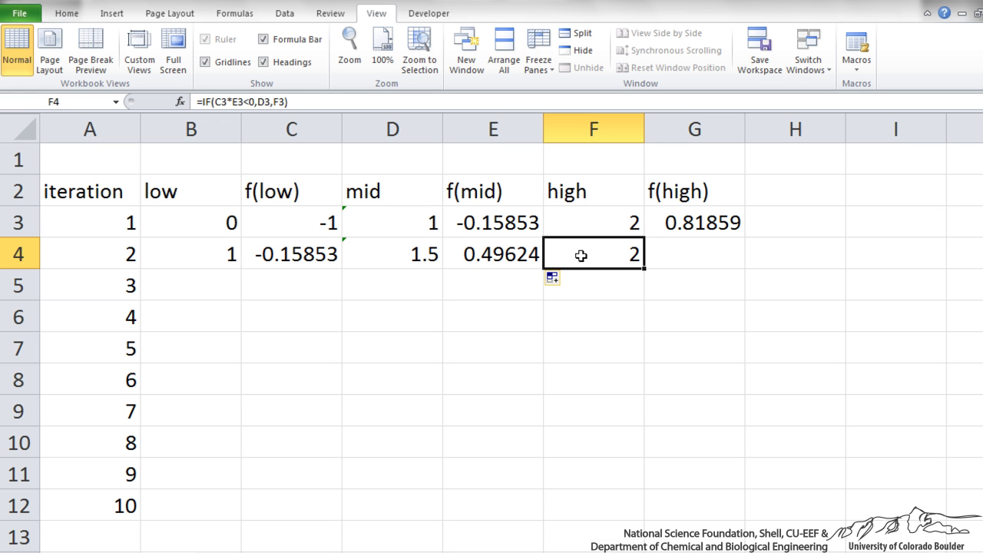
Step: Copy the f(high) formula into G4 and fill the second-iteration formulas B4:G4 down to iteration 10 in row 12
{"action": "left_click_drag", "start_coordinate": [228, 254], "coordinate": [704, 256]}
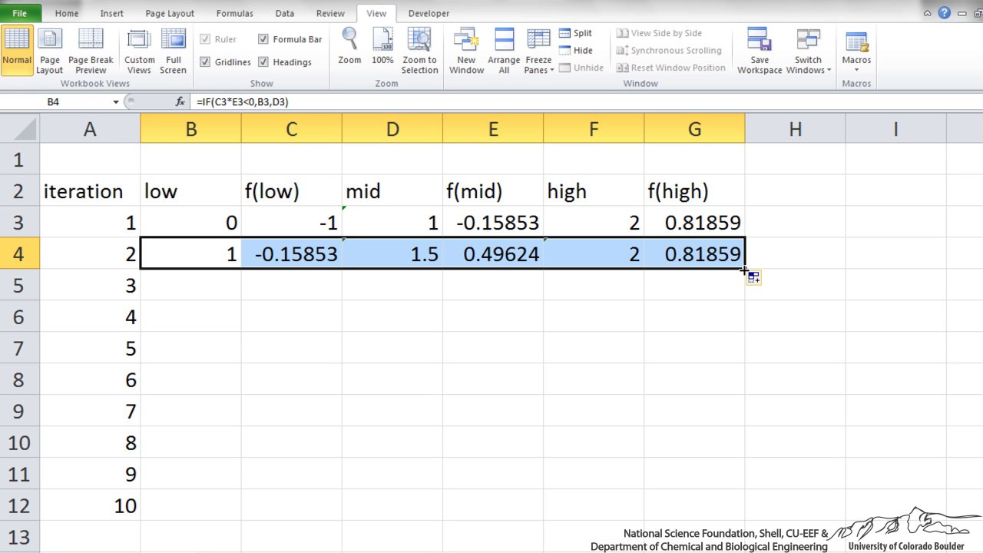
{"action": "left_click_drag", "start_coordinate": [743, 269], "coordinate": [725, 522]}
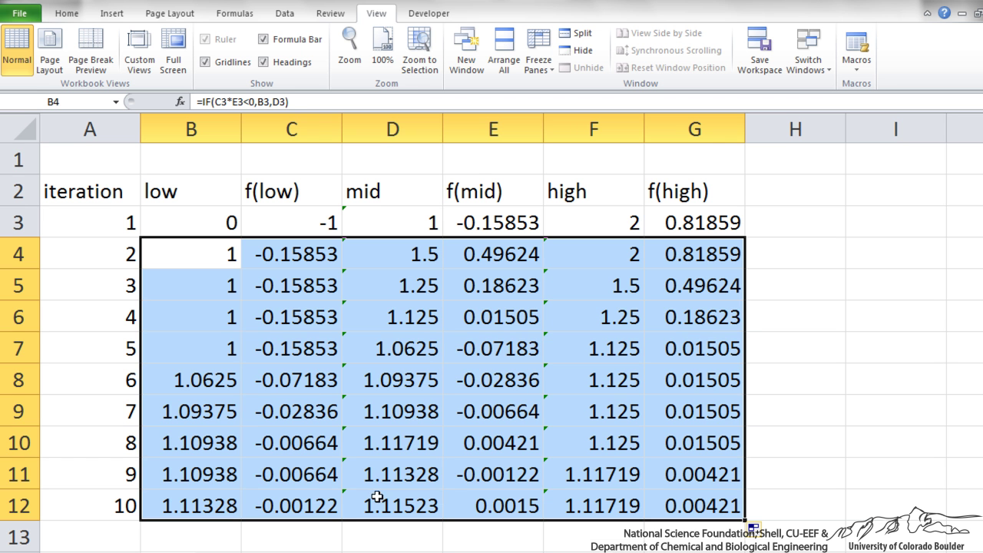
Step: Examine the tenth iteration's mid, high and low cells in row 12 to judge the root estimate
{"action": "left_click", "coordinate": [420, 505]}
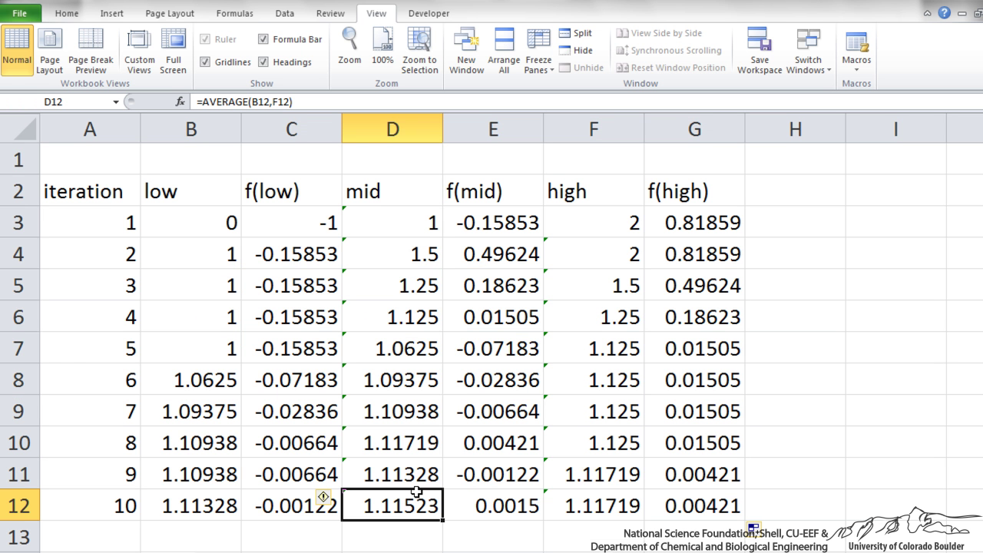
{"action": "left_click", "coordinate": [497, 518]}
{"action": "left_click", "coordinate": [550, 505]}
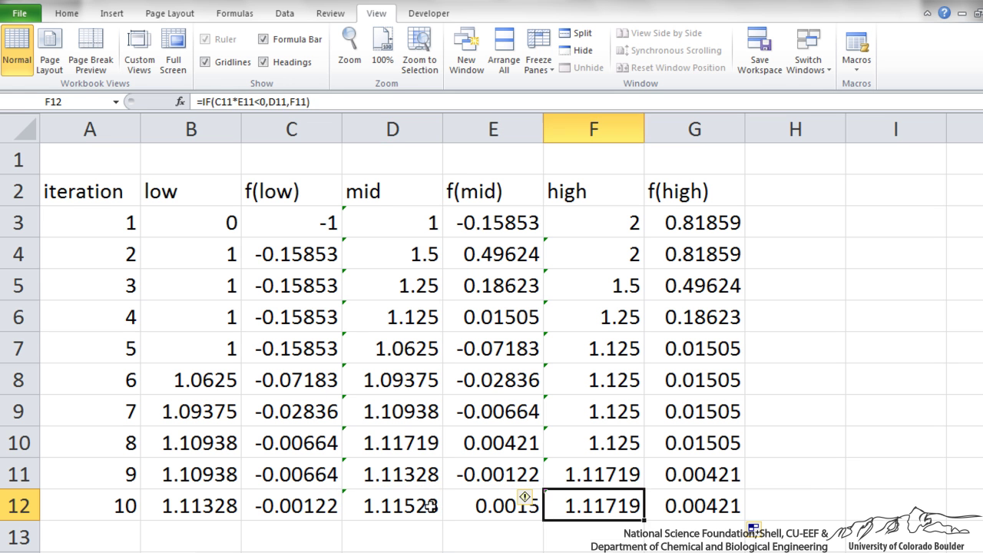
{"action": "left_click", "coordinate": [431, 505]}
{"action": "left_click", "coordinate": [232, 505]}
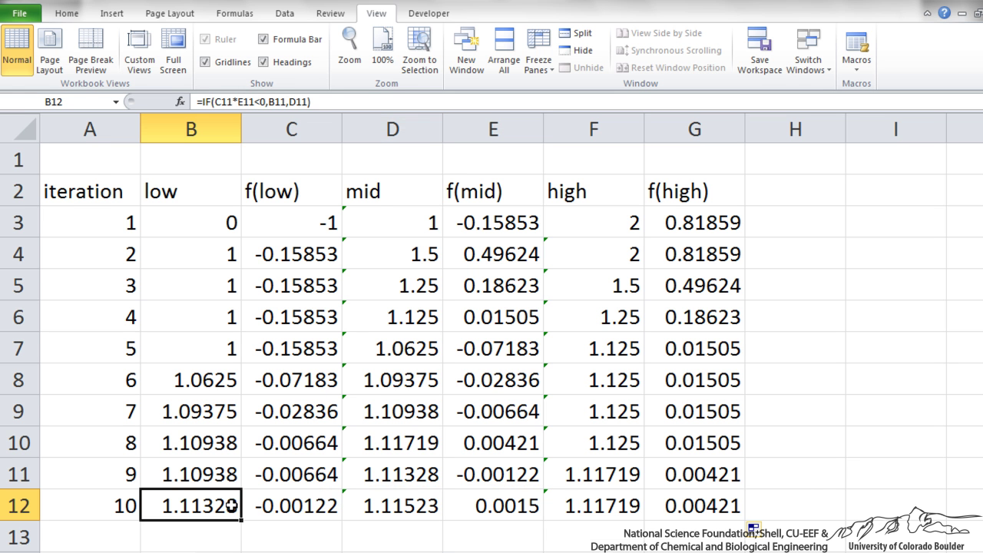
{"action": "left_click", "coordinate": [392, 507]}
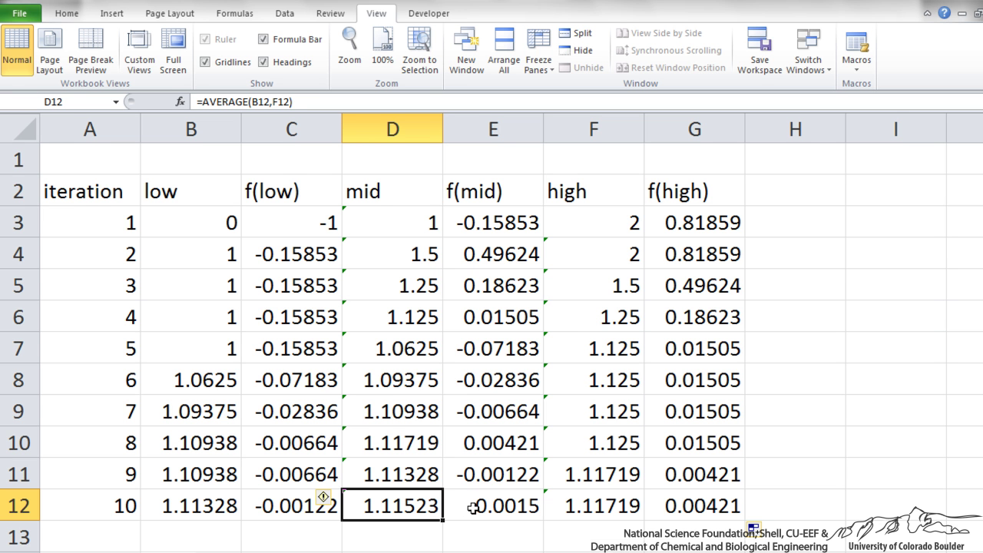
Step: Extend the iteration numbers to 20 and fill the row 12 formulas B12:G12 down to row 22
{"action": "left_click_drag", "start_coordinate": [123, 472], "coordinate": [132, 505]}
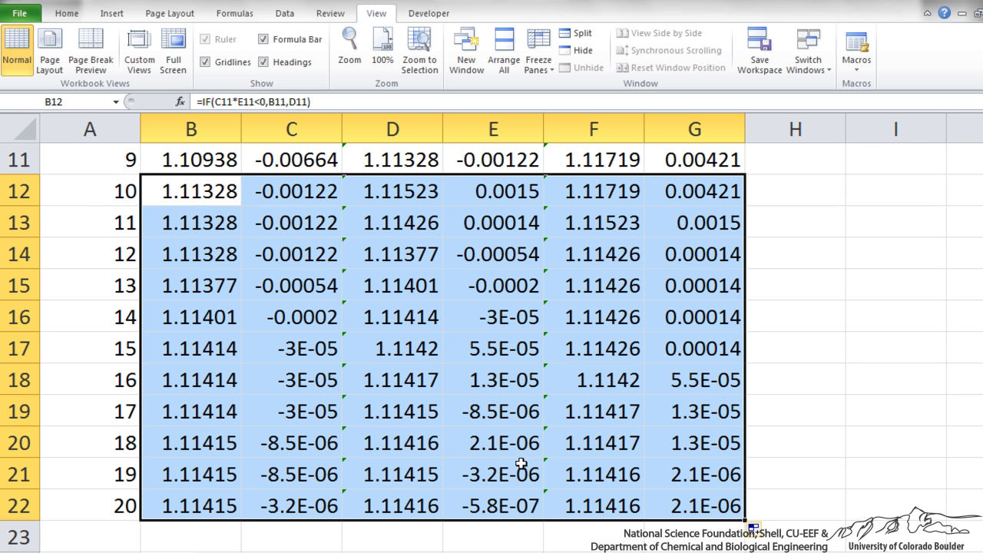
{"action": "left_click", "coordinate": [411, 507]}
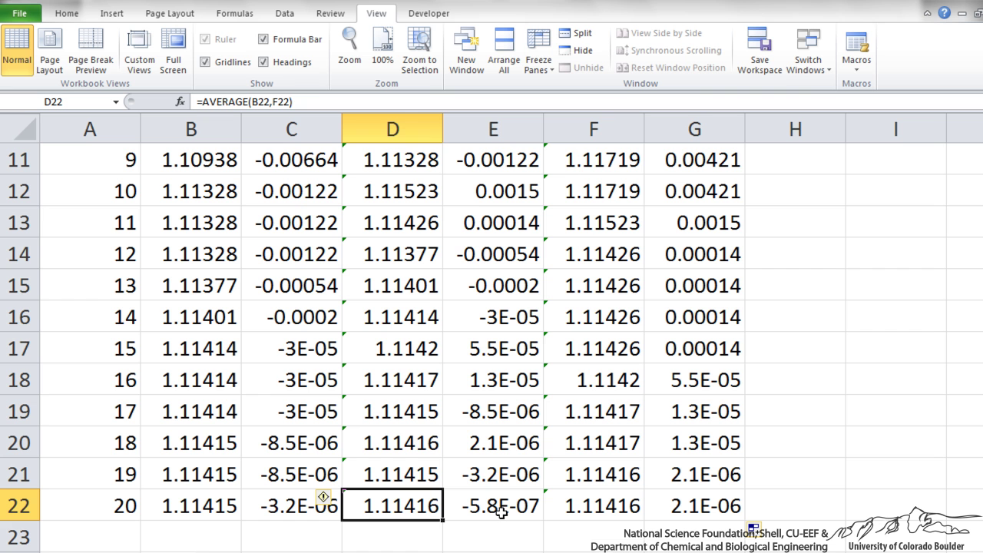